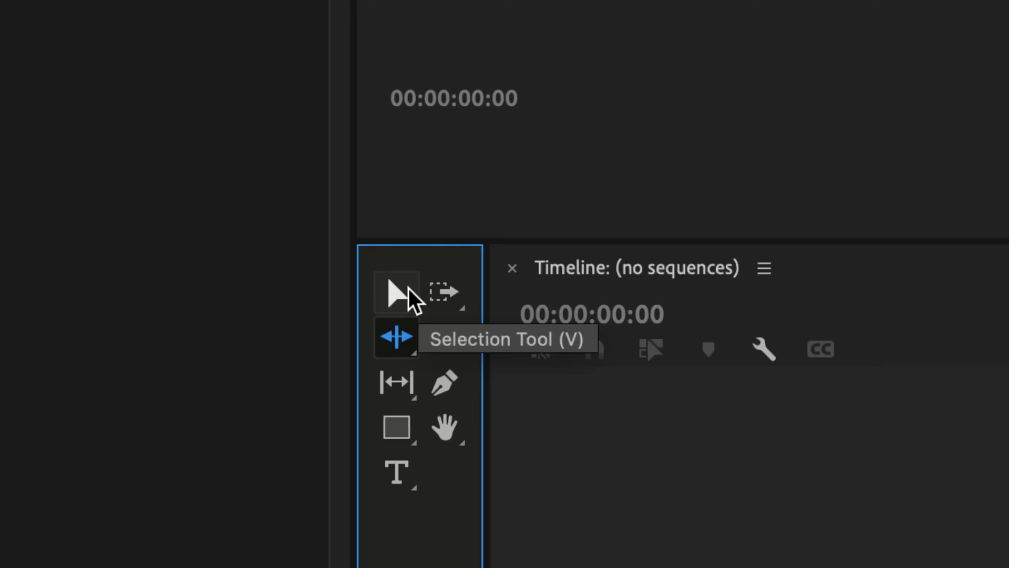
Step: Choose the Rate Stretch tool from the Ripple Edit flyout, then reselect it with the R shortcut
click(406, 343)
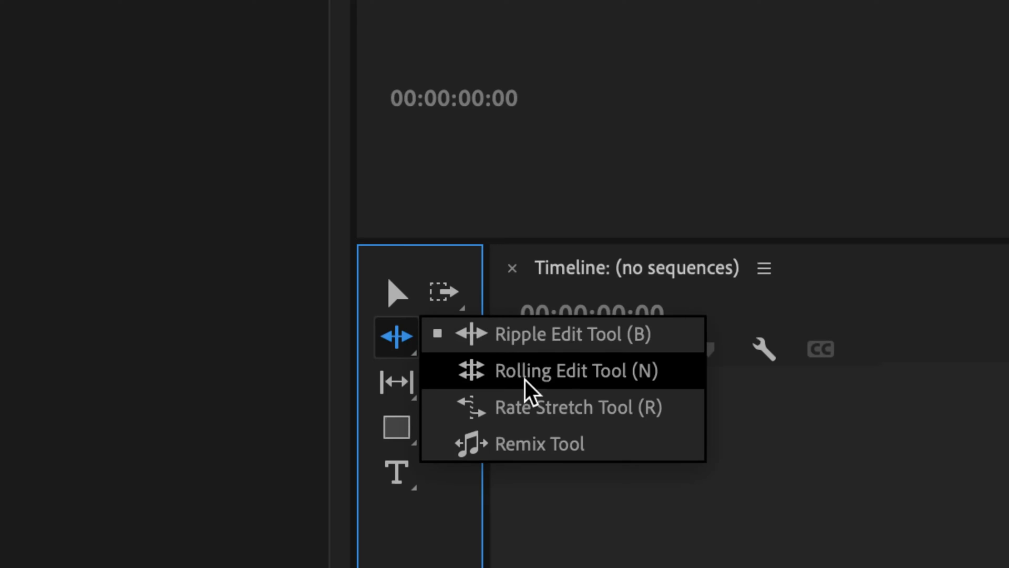
click(532, 398)
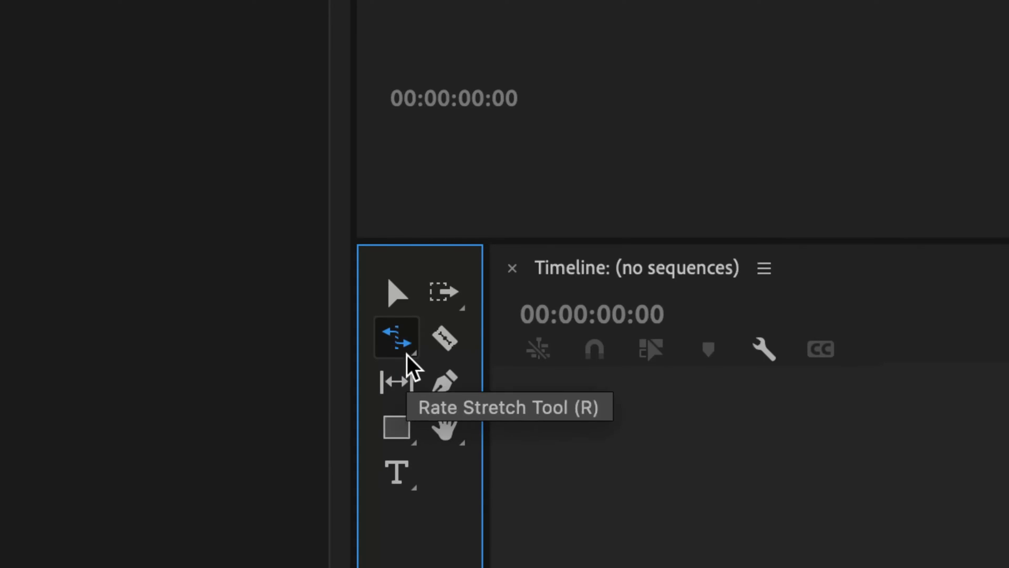
key(b)
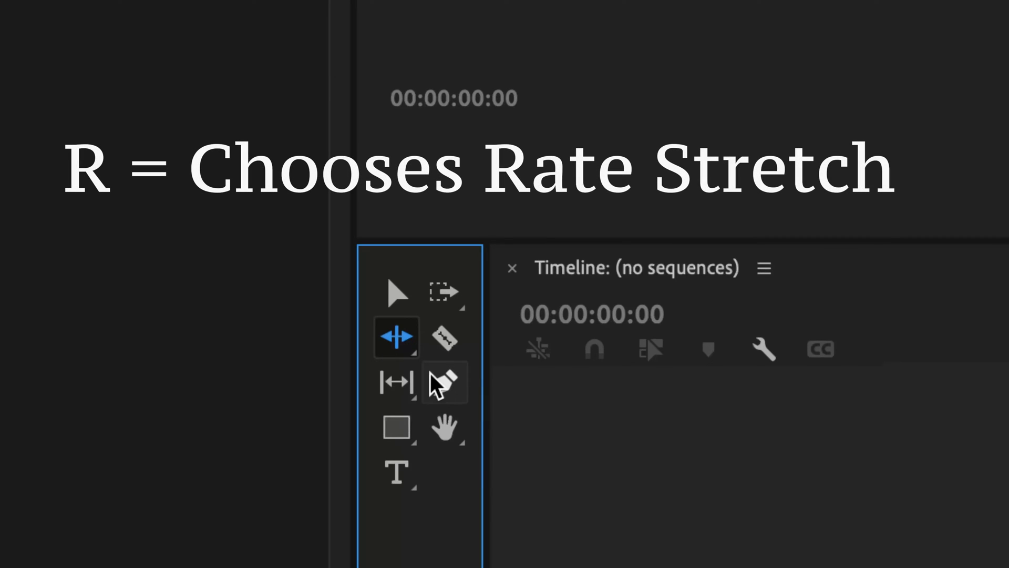
key(r)
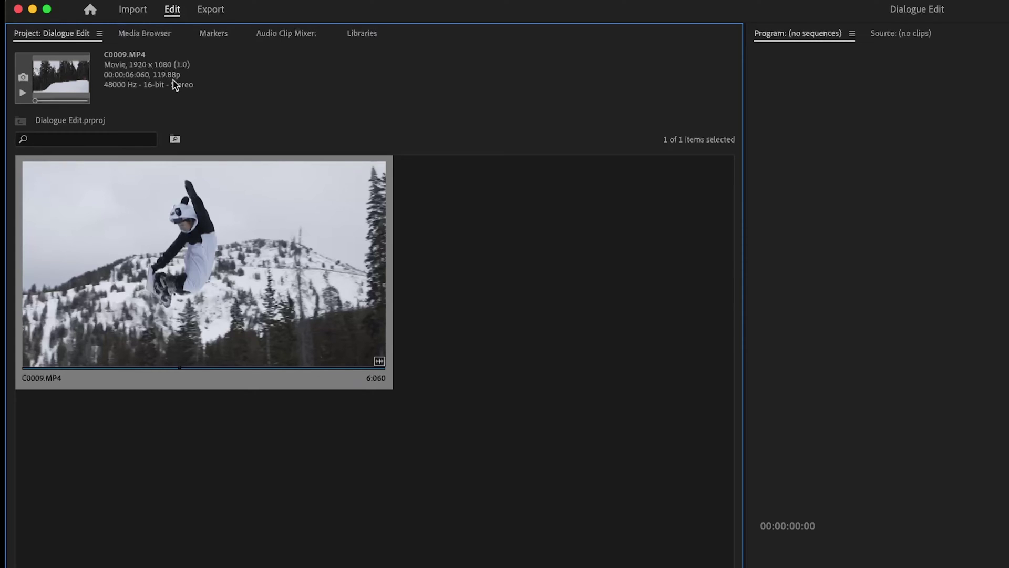
Step: Place the Calculator beside the Project panel and compute 120 / 24, giving 5
drag(804, 383, 606, 432)
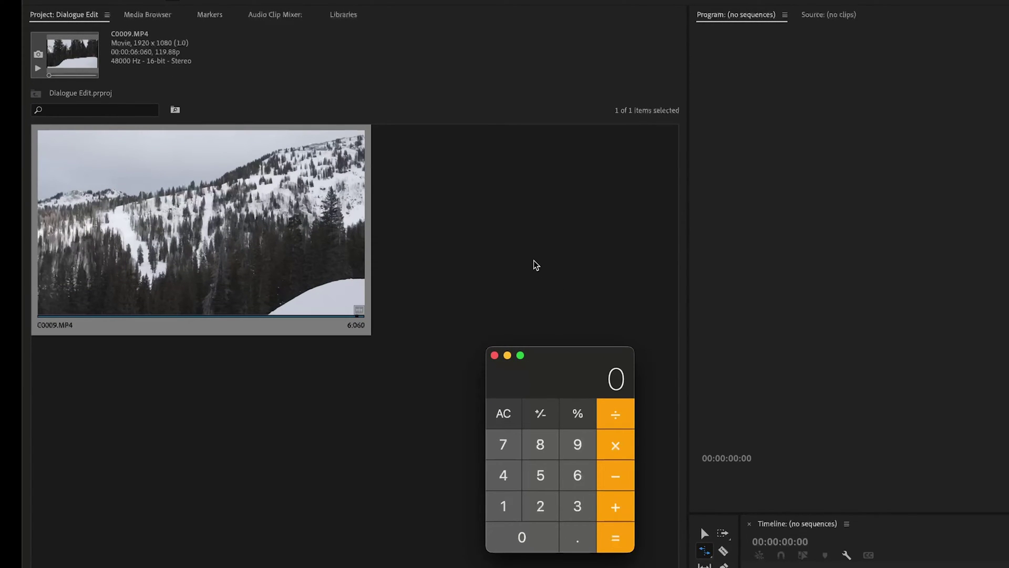
text(120)
text(/24)
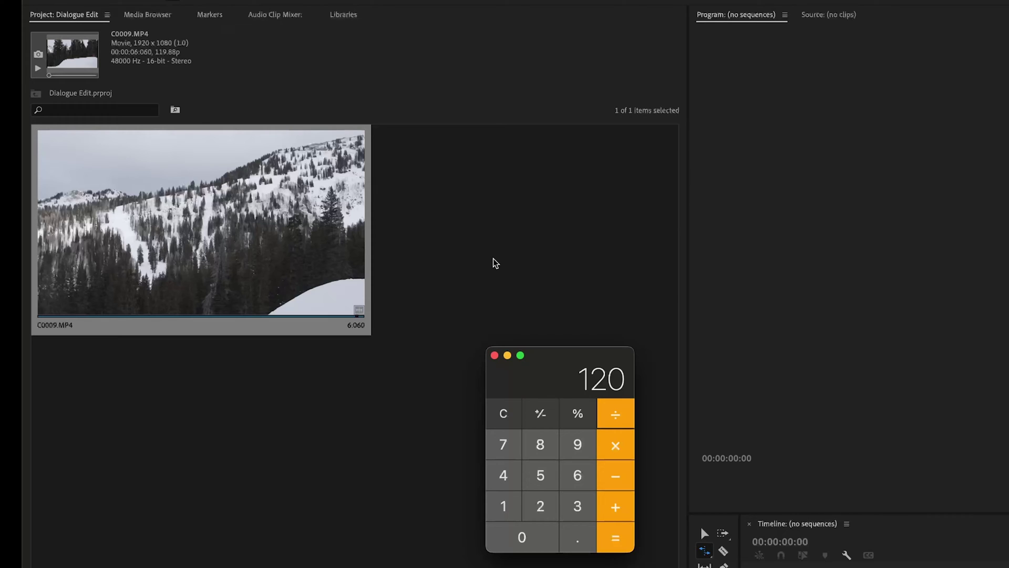
key(Return)
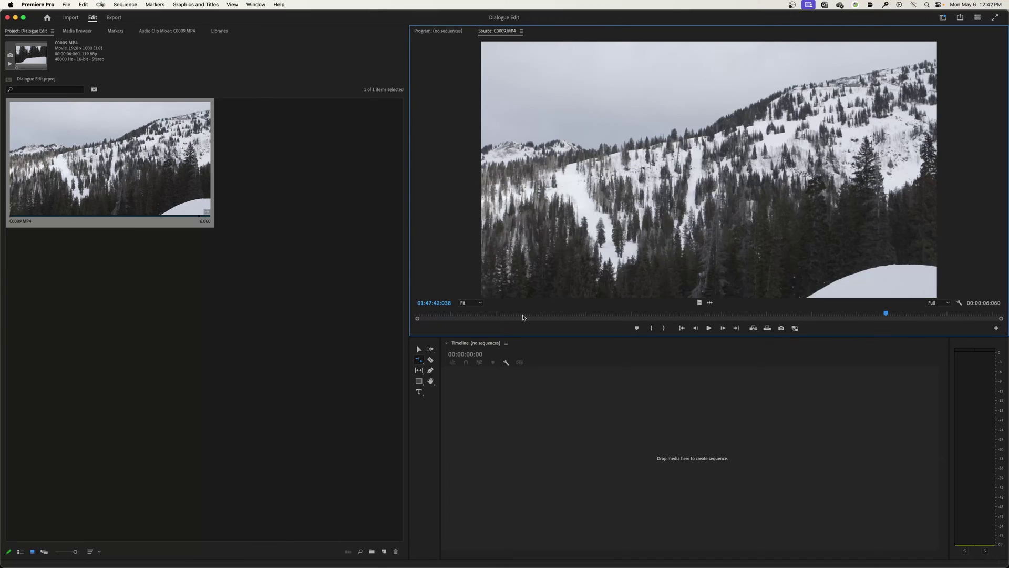
Step: Scrub C0009.MP4 from its first frame toward the jump and play it briefly in the Source monitor
key(Home)
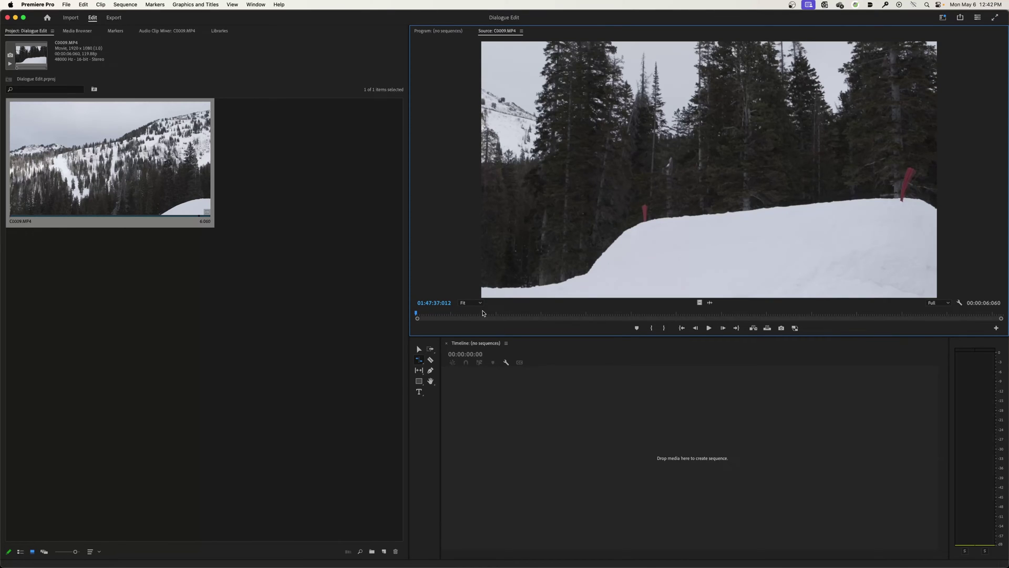
drag(483, 313, 561, 313)
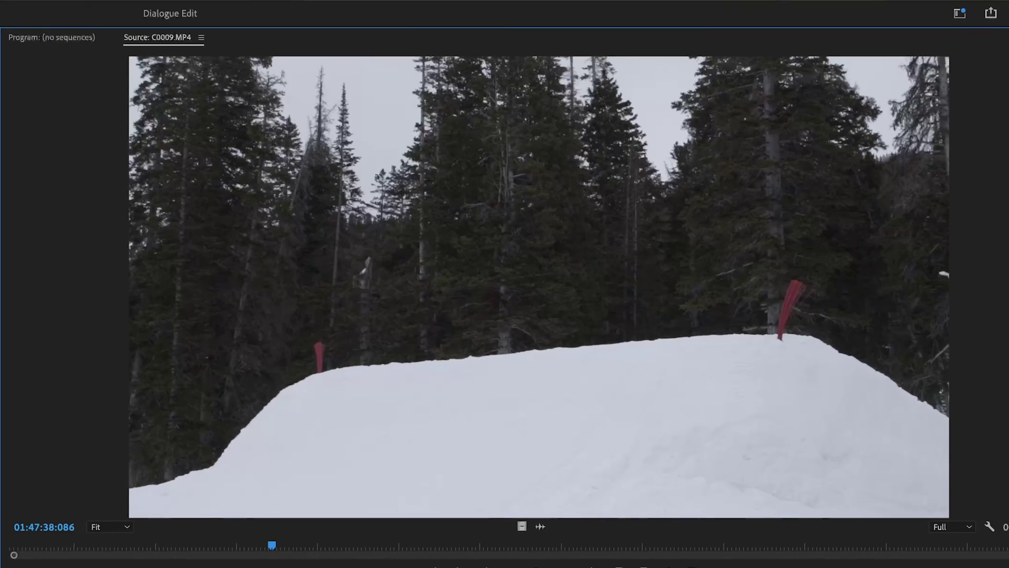
key(space)
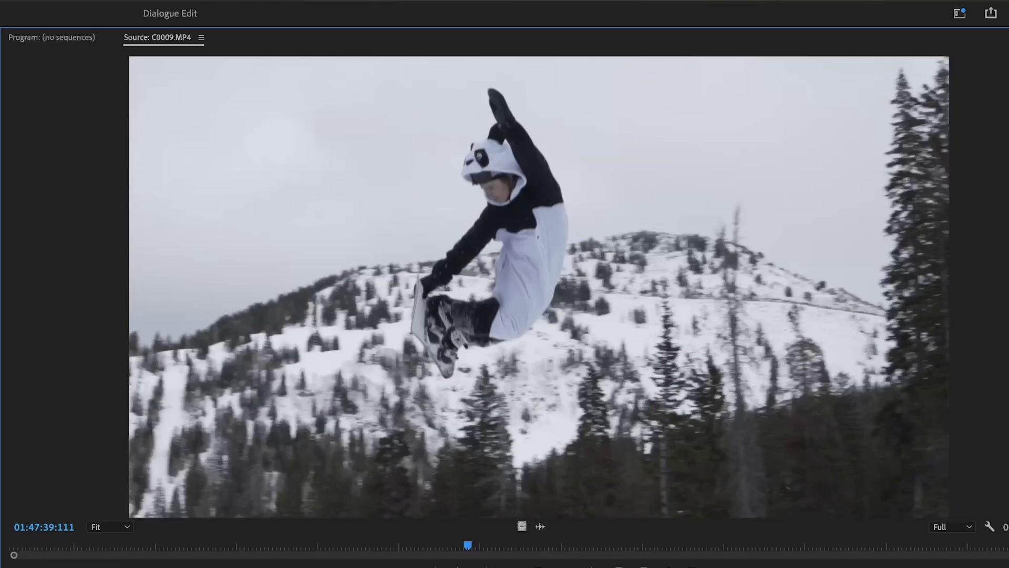
key(space)
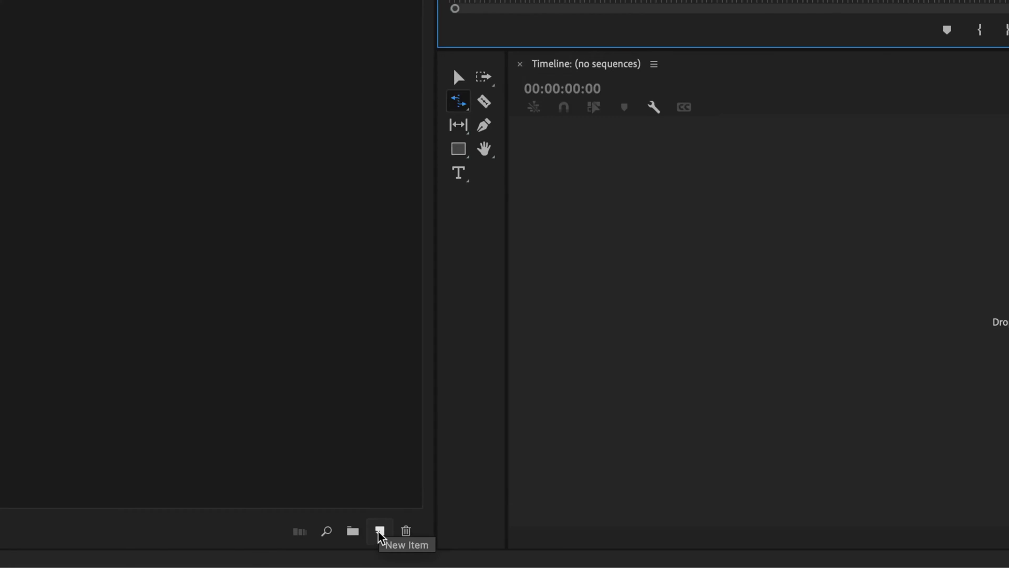
Step: Create Sequence 02 from the HD 1080p 23.976 fps preset and compare it with C0009.MP4's 119.88 fps
click(379, 531)
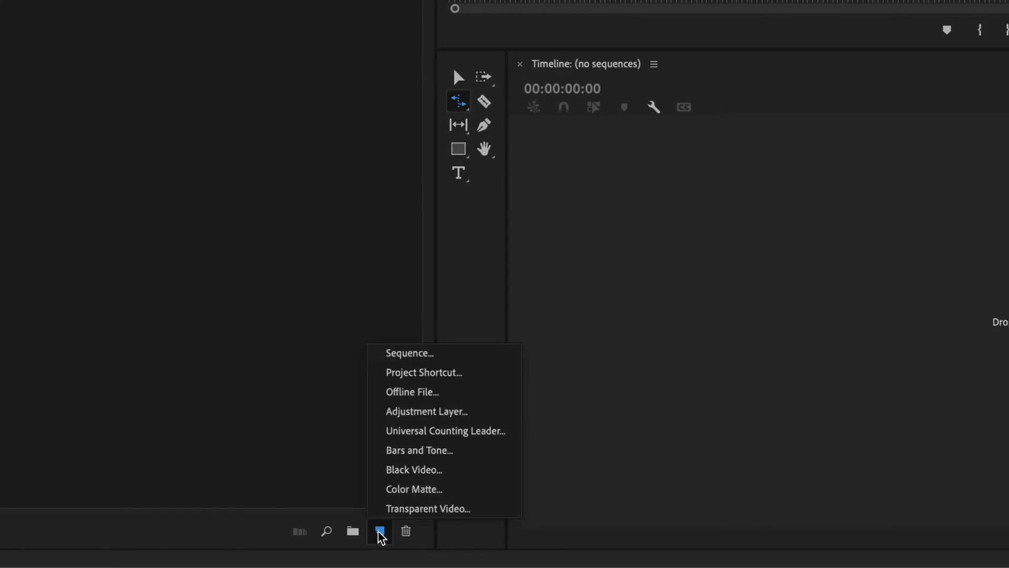
click(439, 354)
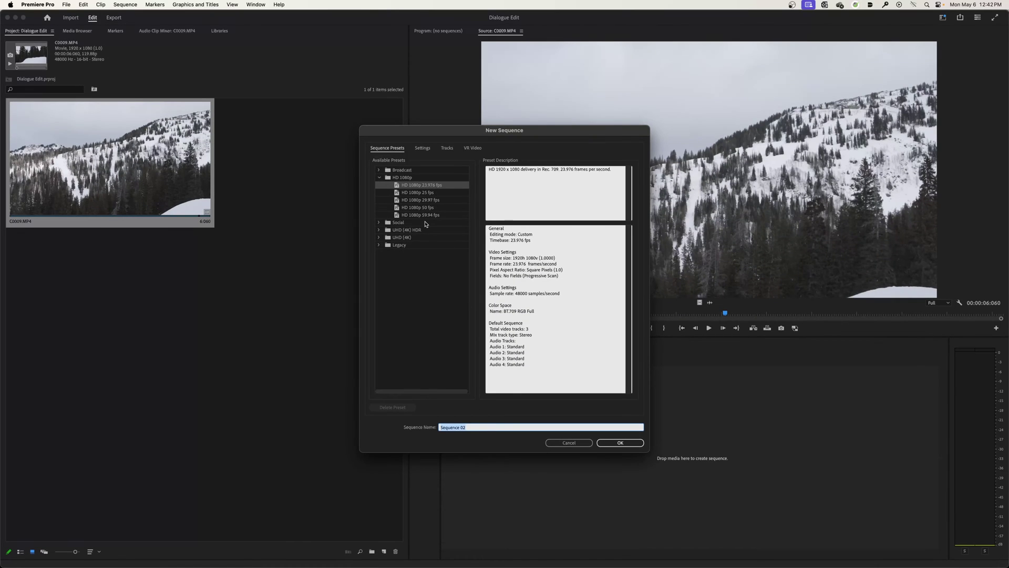
click(405, 189)
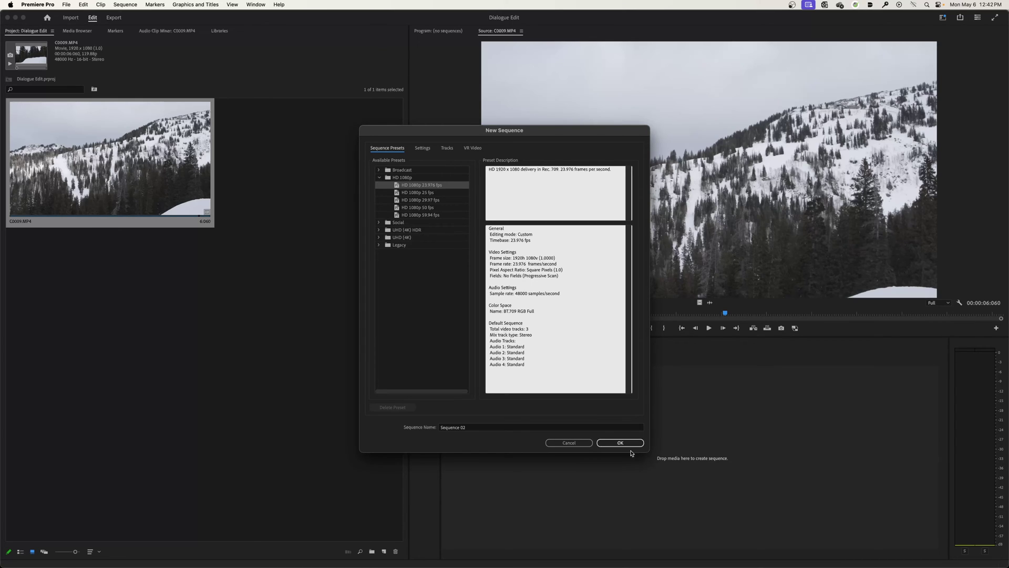
click(625, 444)
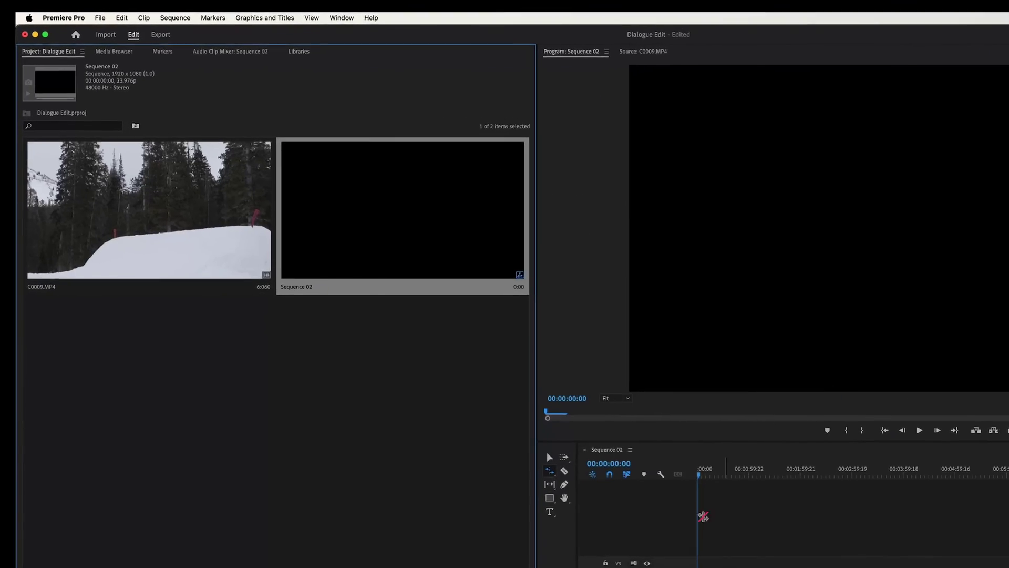
click(210, 287)
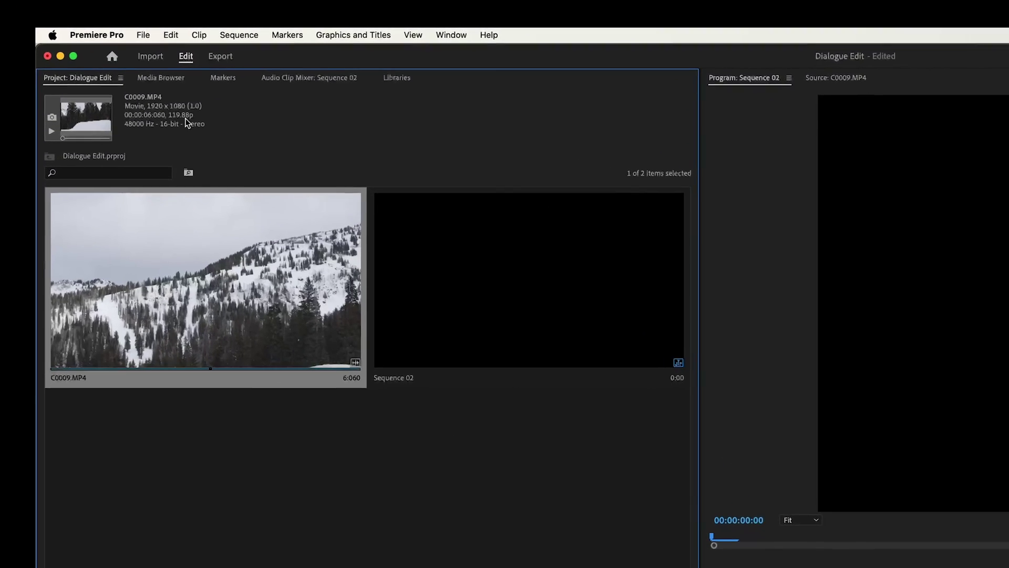
click(525, 289)
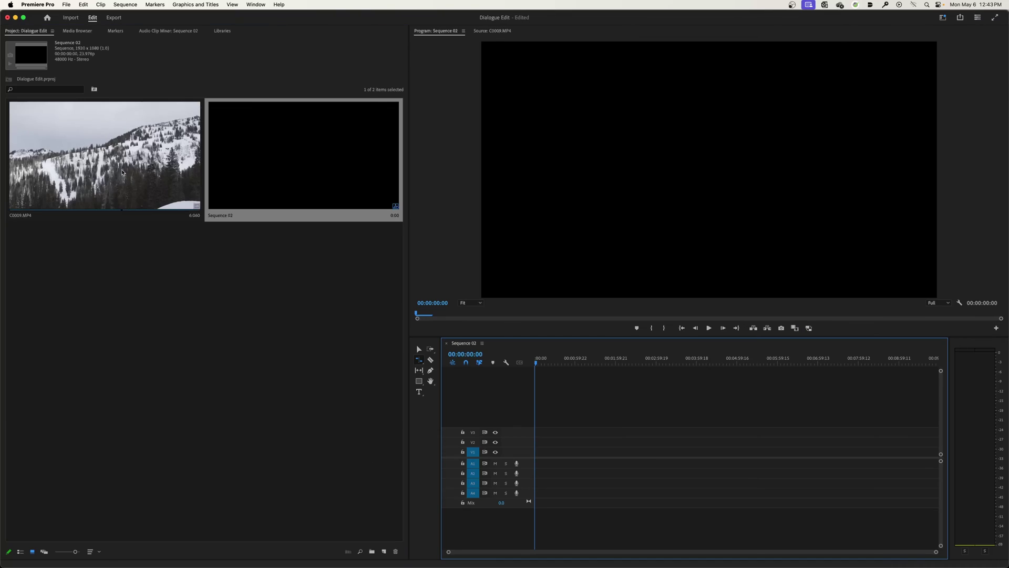
Step: Put C0009.MP4 on V1, keeping the 23.976 fps sequence settings, then fit the timeline and enlarge the tracks
key(Left)
drag(184, 213, 535, 461)
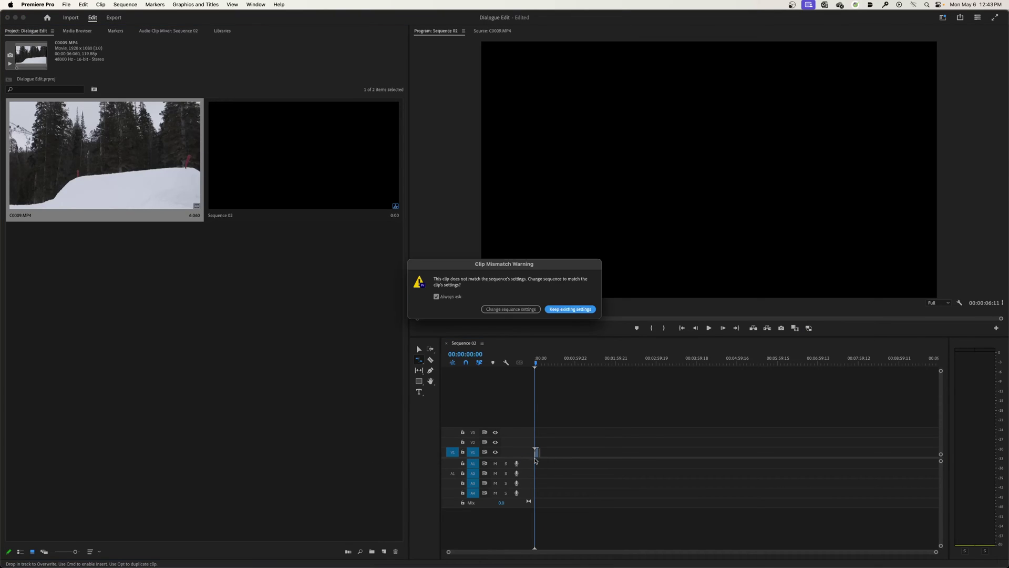
click(564, 310)
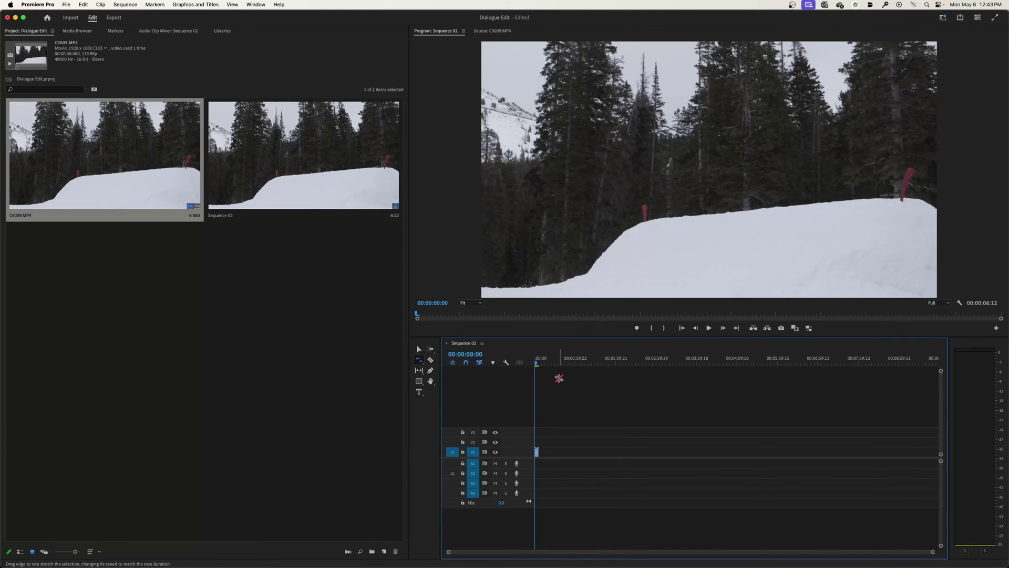
key(backslash)
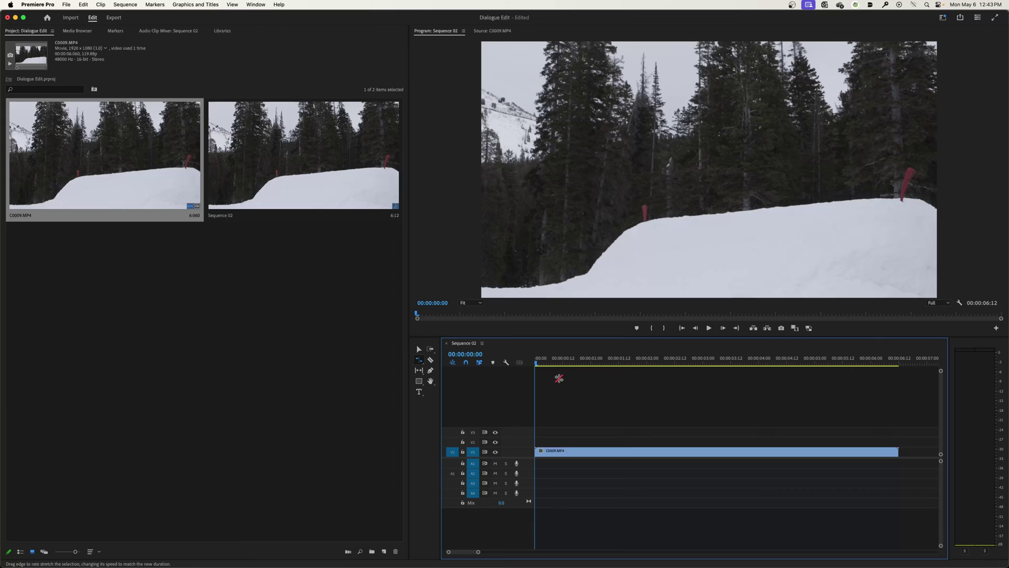
key(shift+equal)
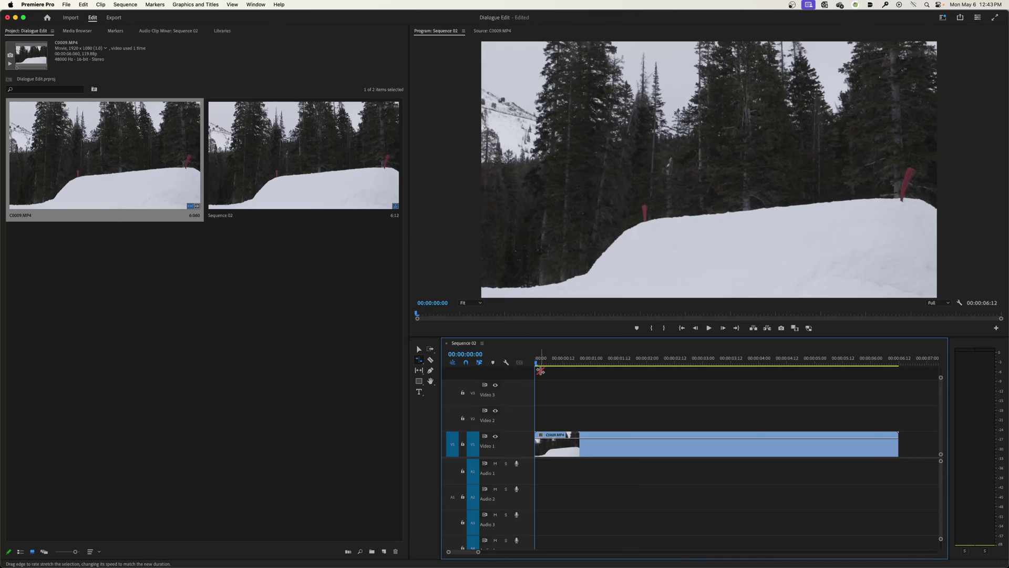
Step: Preview the sequence from the start and trim the clip's end back to the playhead
drag(539, 368, 607, 376)
key(super+z)
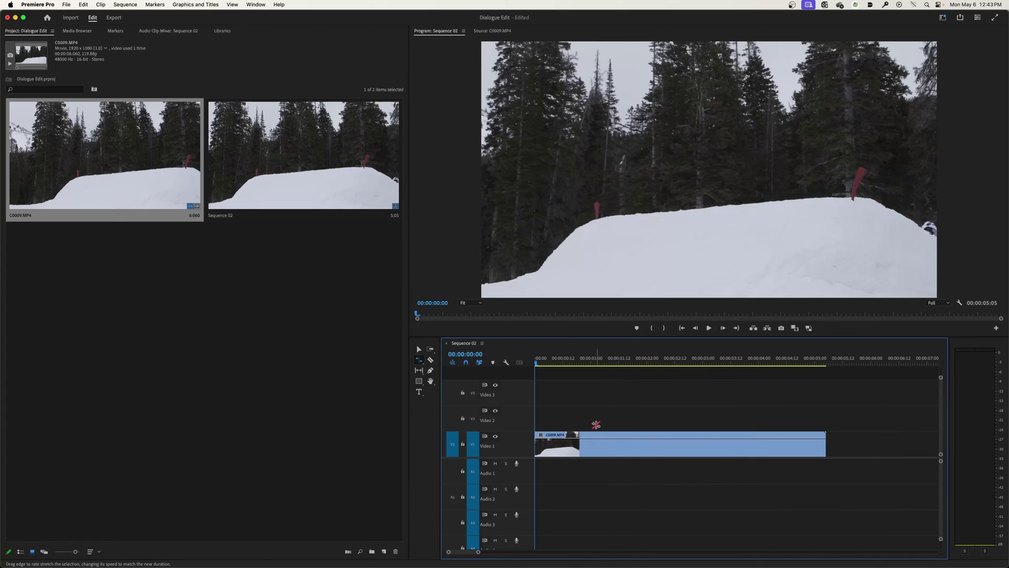
click(539, 366)
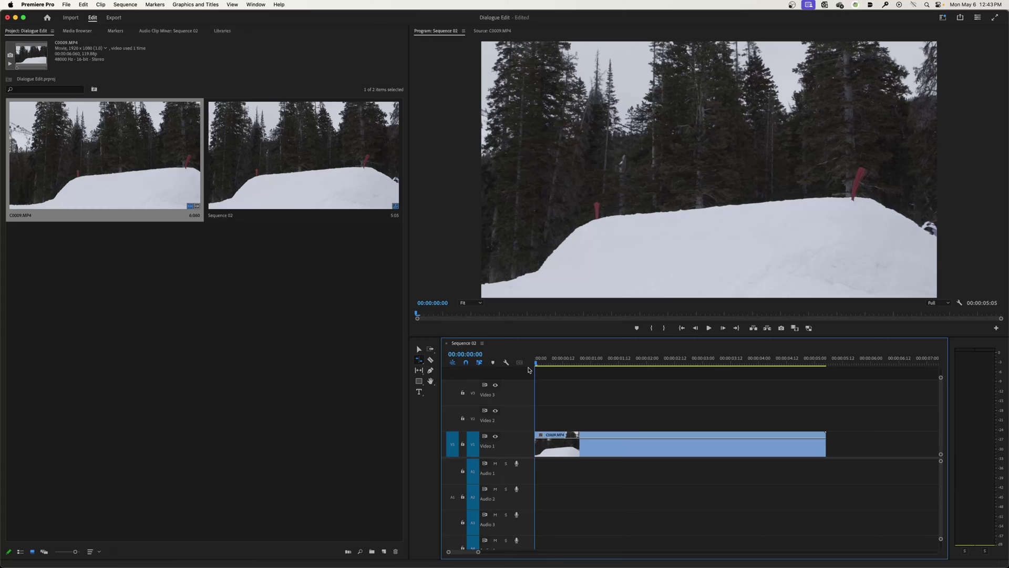
key(space)
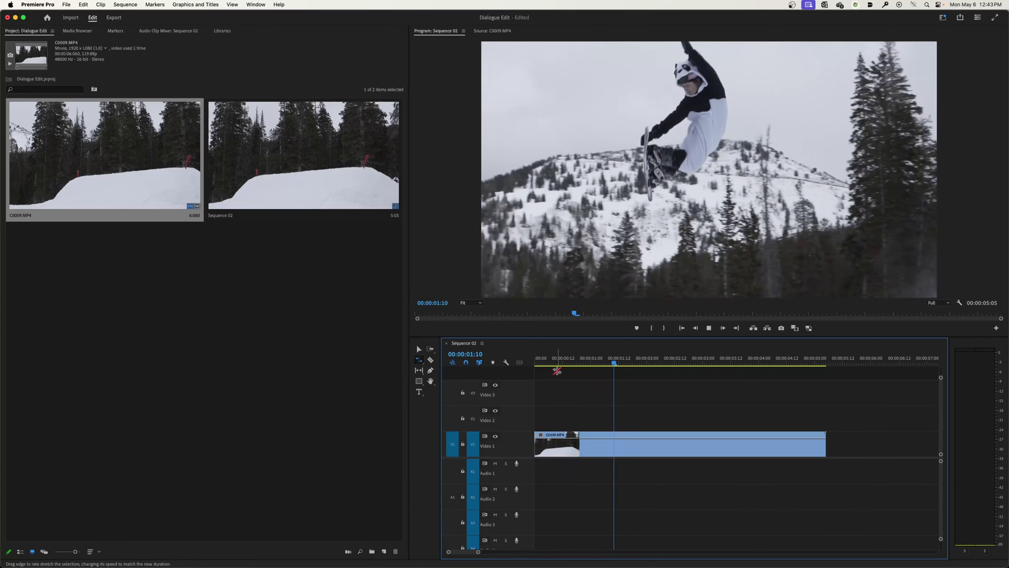
key(space)
key(space)
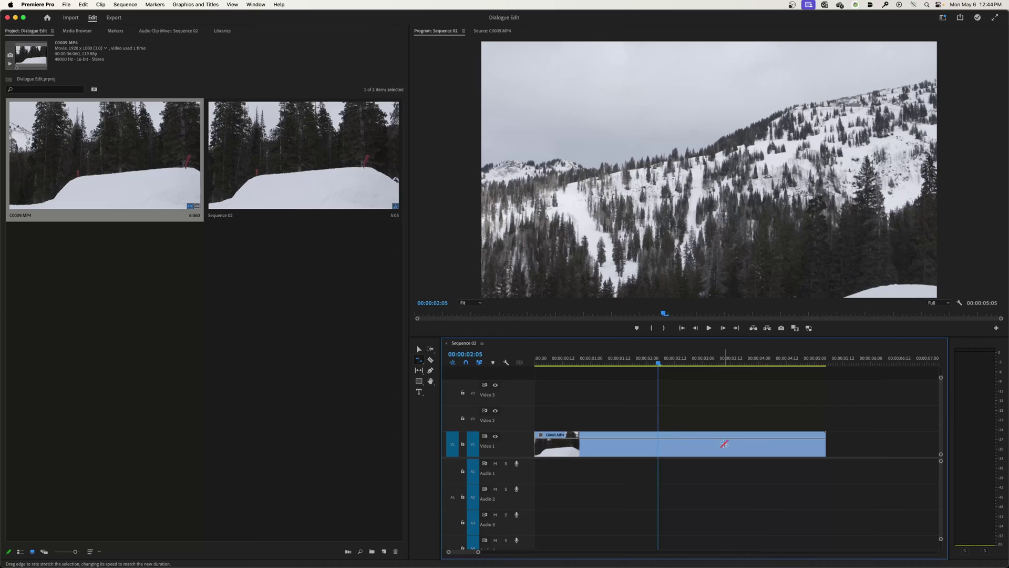
key(w)
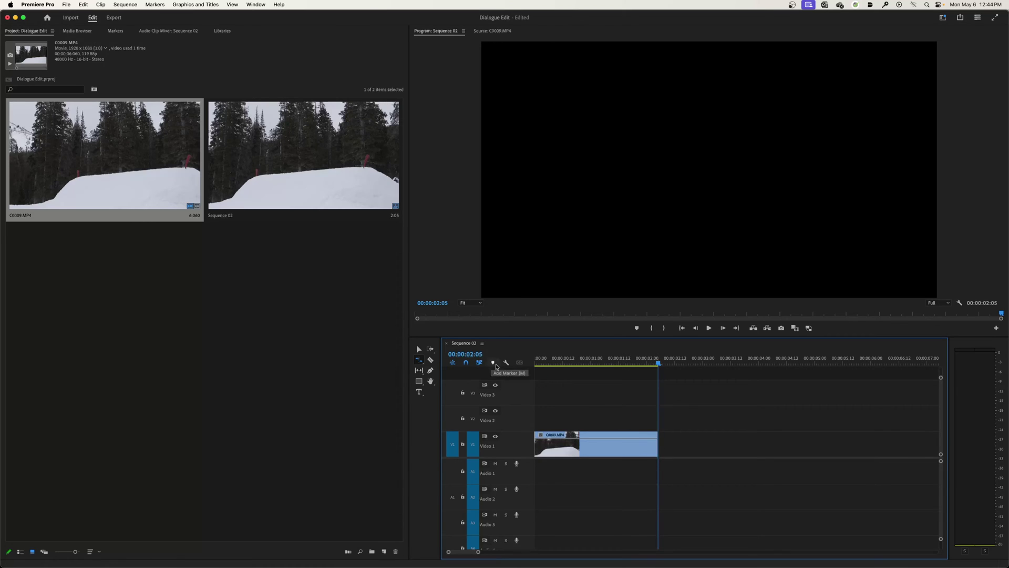
Step: Readjust the clip's edges and position, load it in the Source monitor, and zoom the timeline out
key(v)
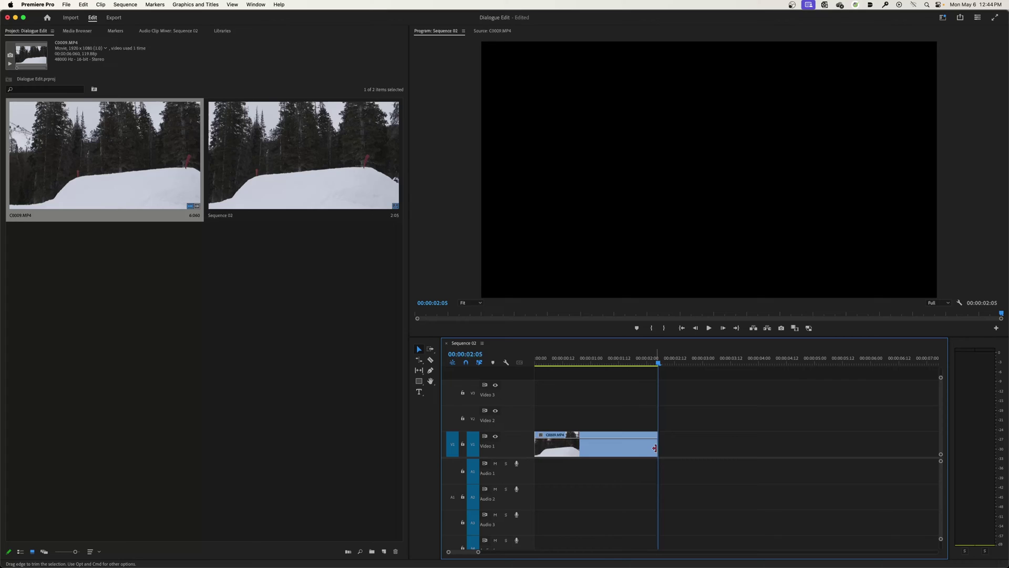
drag(655, 448, 672, 451)
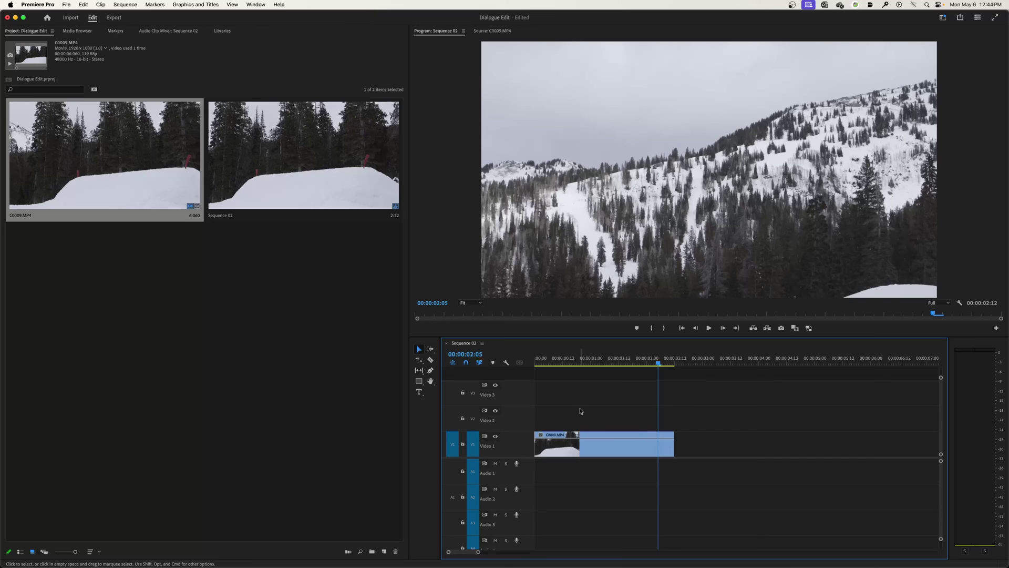
drag(540, 448, 564, 448)
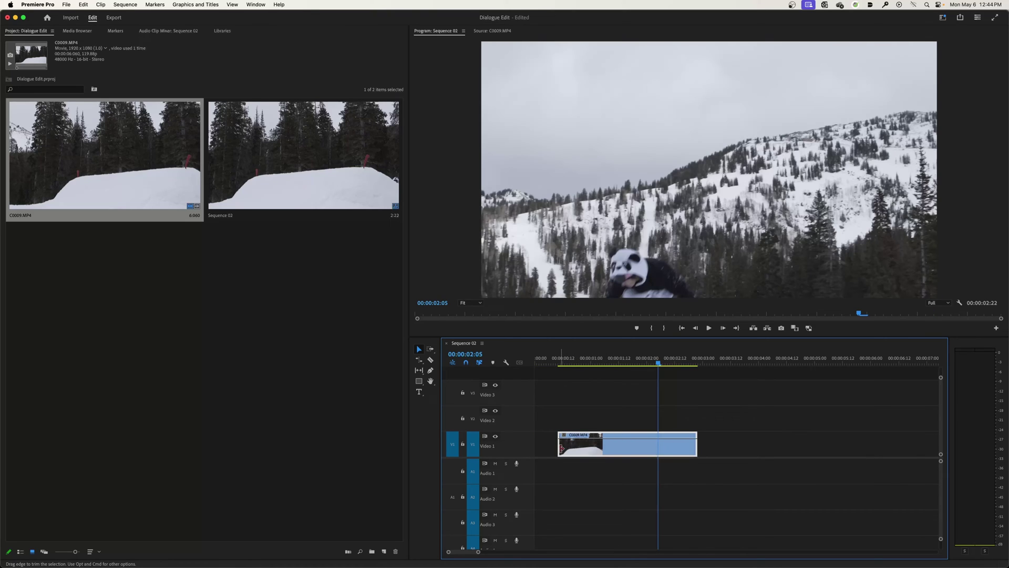
drag(561, 448, 536, 449)
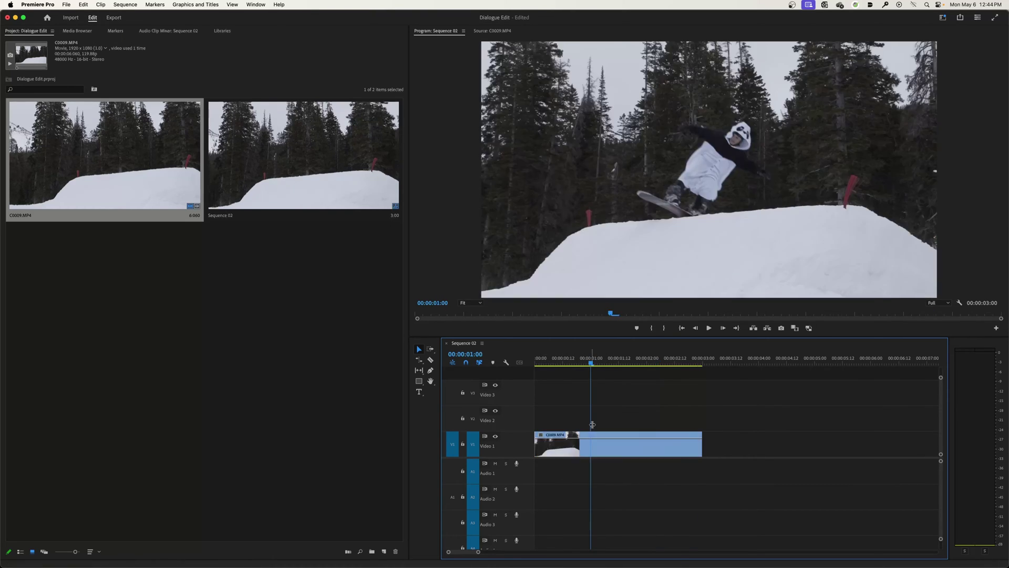
double_click(598, 452)
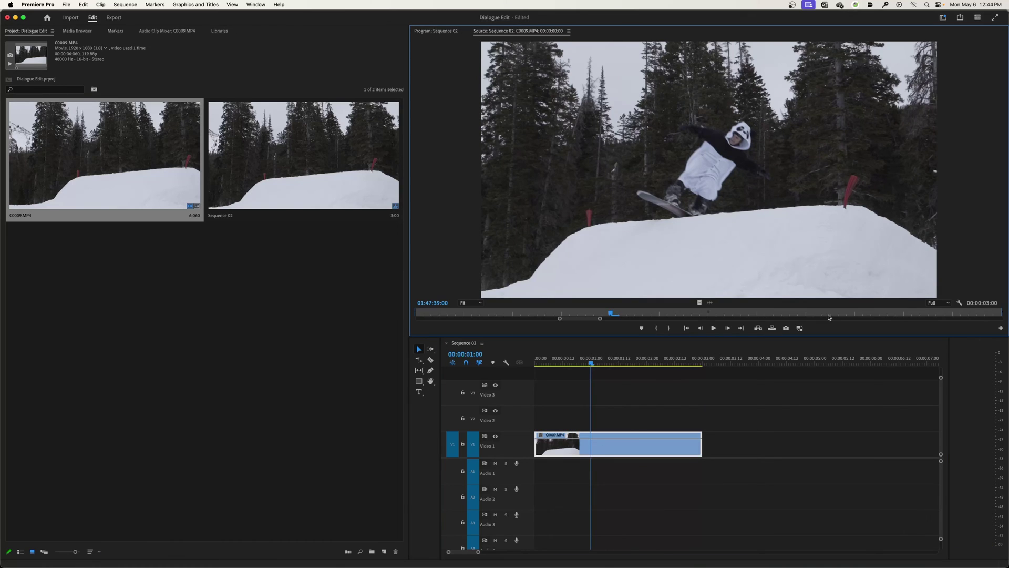
click(633, 394)
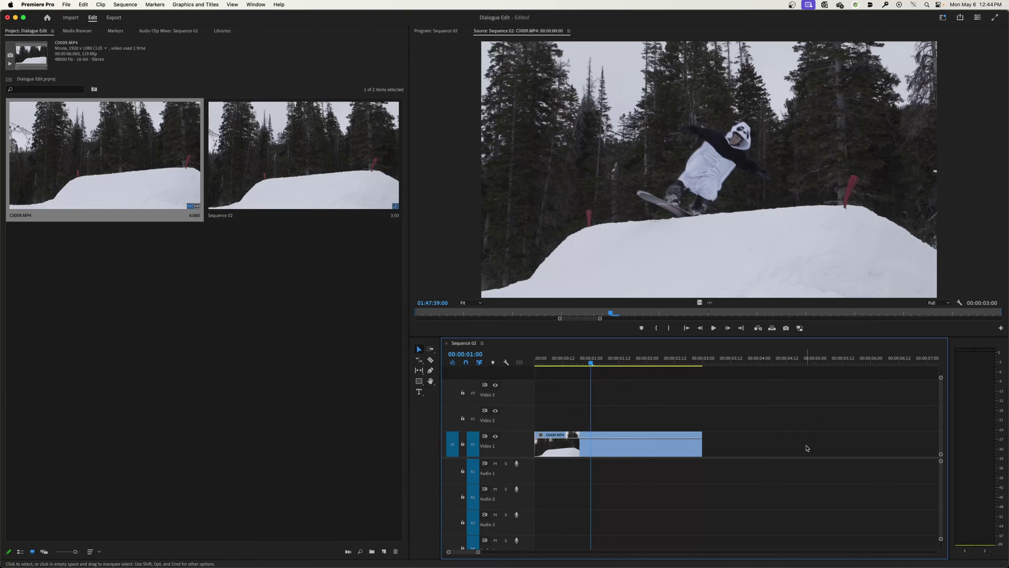
key(minus)
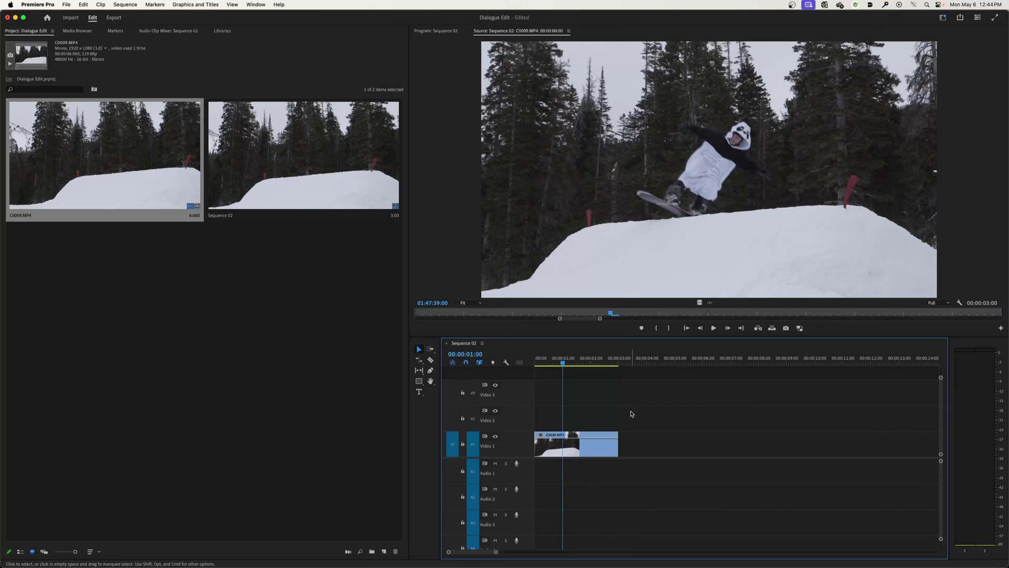
Step: Rate-stretch the clip's end until it runs about 14:23 at roughly 20.06% speed
key(minus)
key(b)
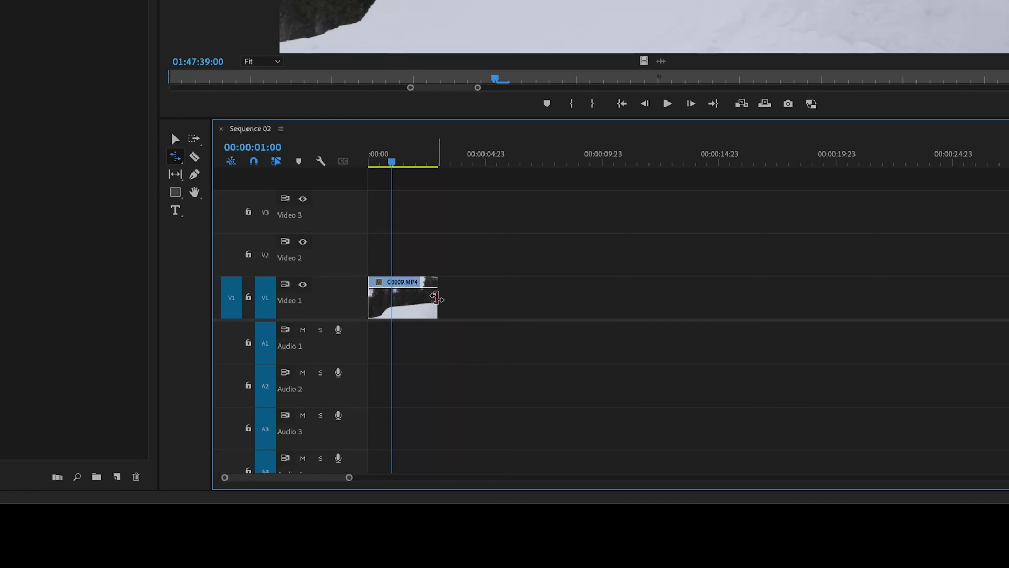
drag(436, 298, 691, 308)
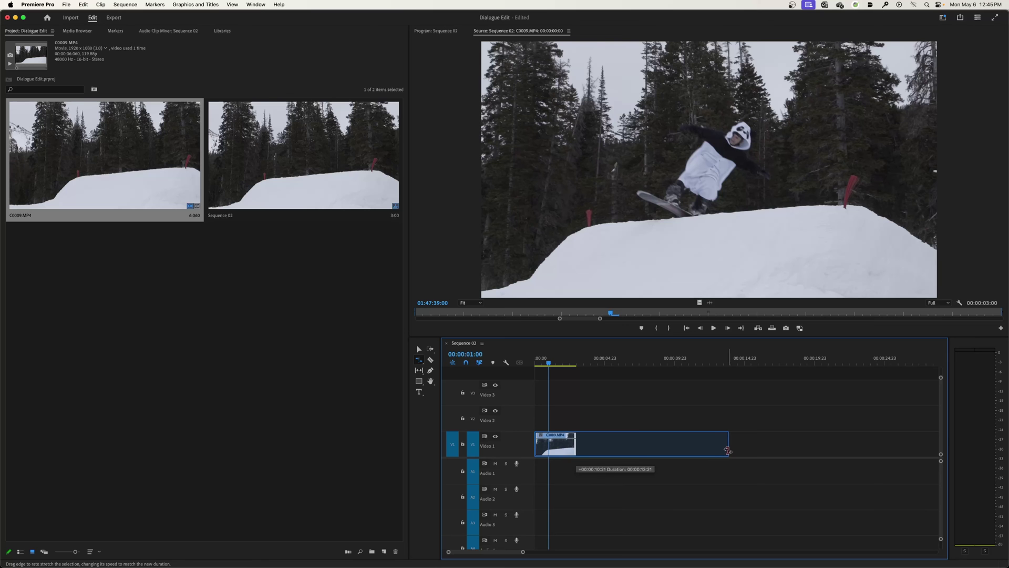
drag(728, 451, 743, 451)
drag(743, 451, 744, 451)
key(Home)
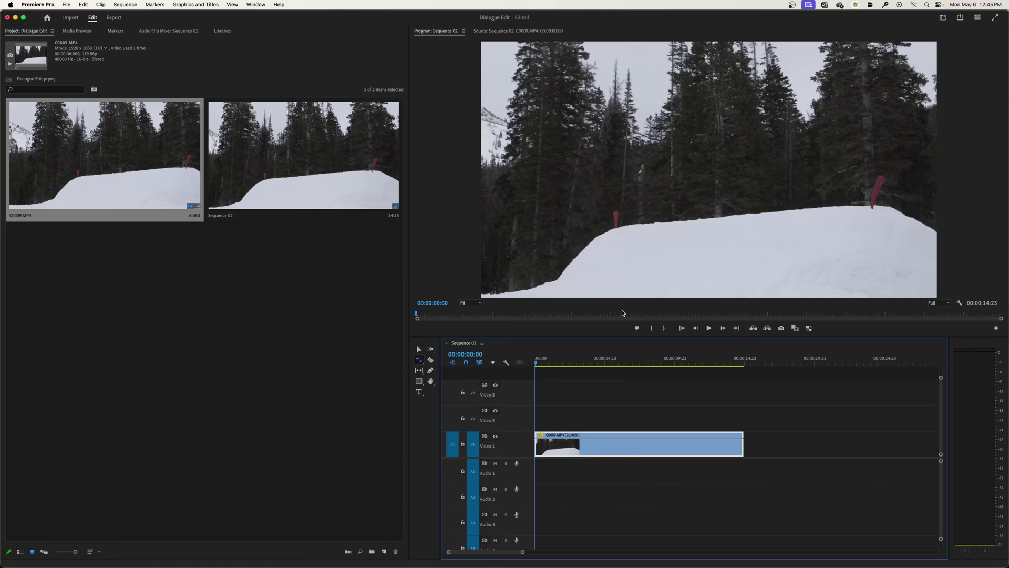
key(space)
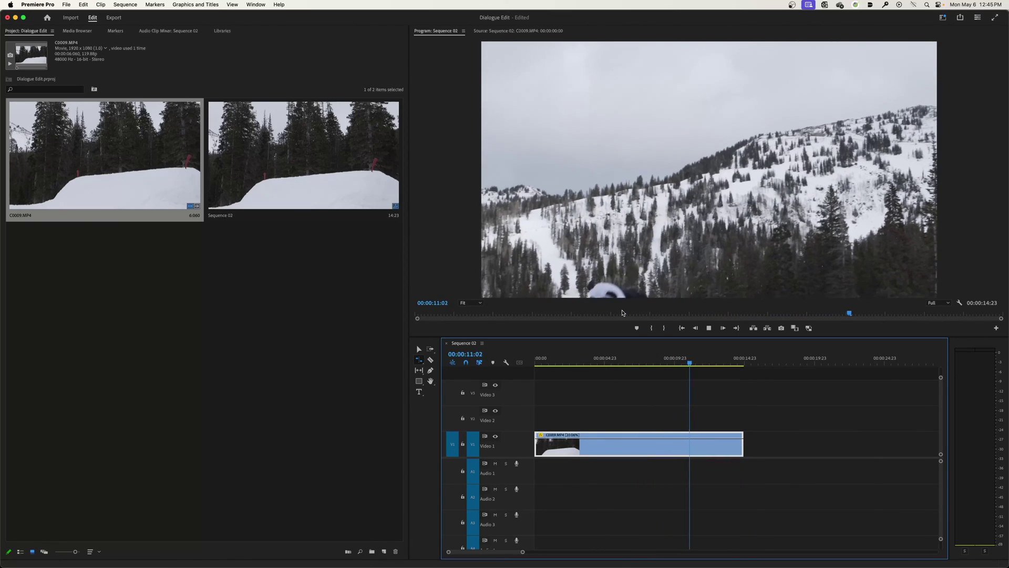
key(space)
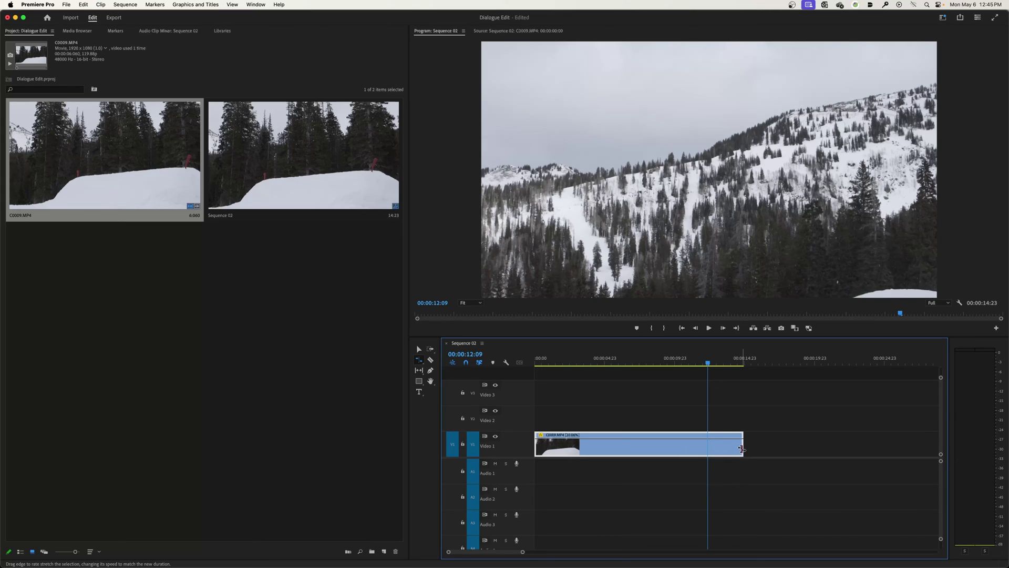
drag(742, 448, 918, 447)
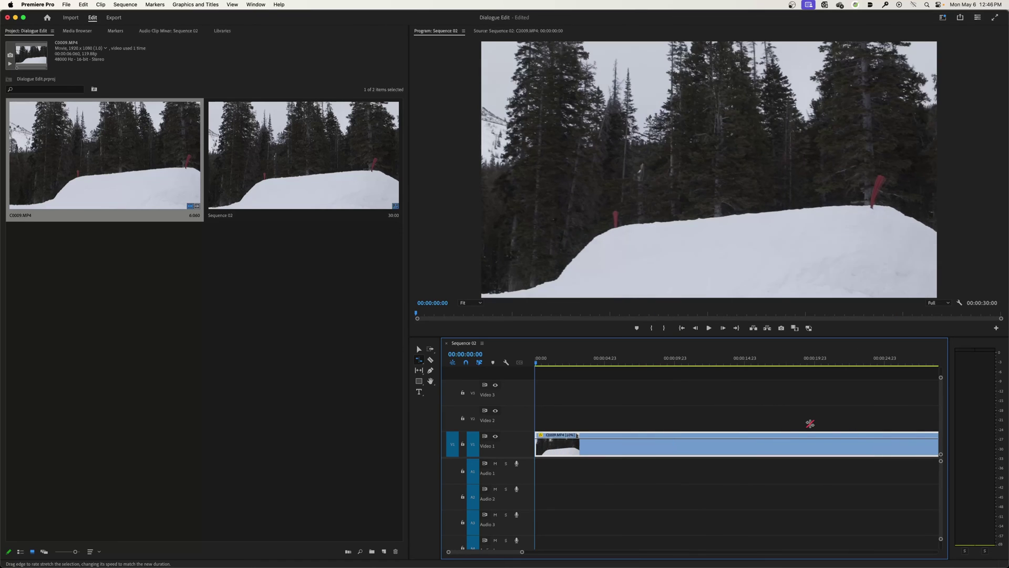
drag(598, 363, 624, 363)
key(space)
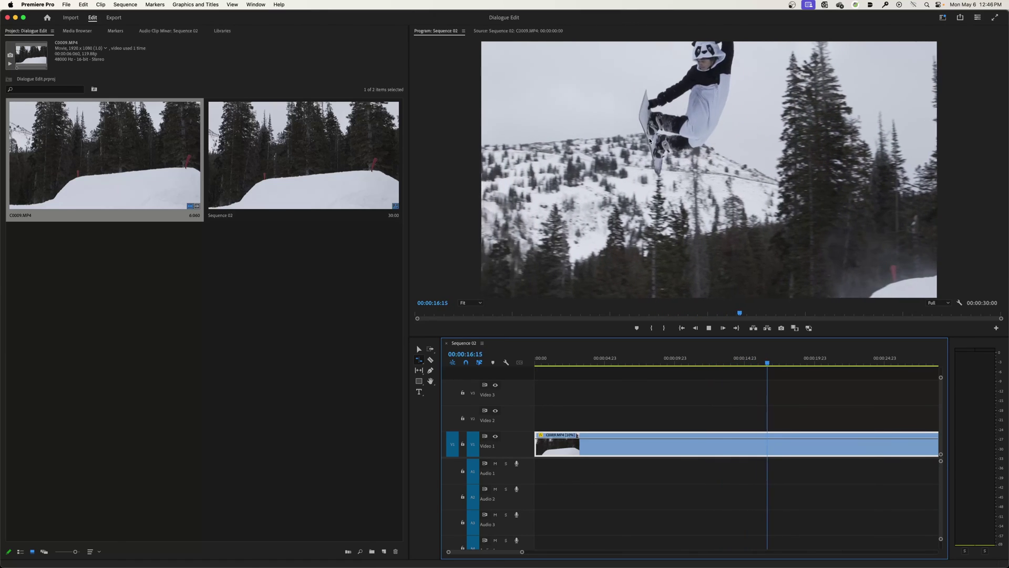
drag(939, 444, 744, 444)
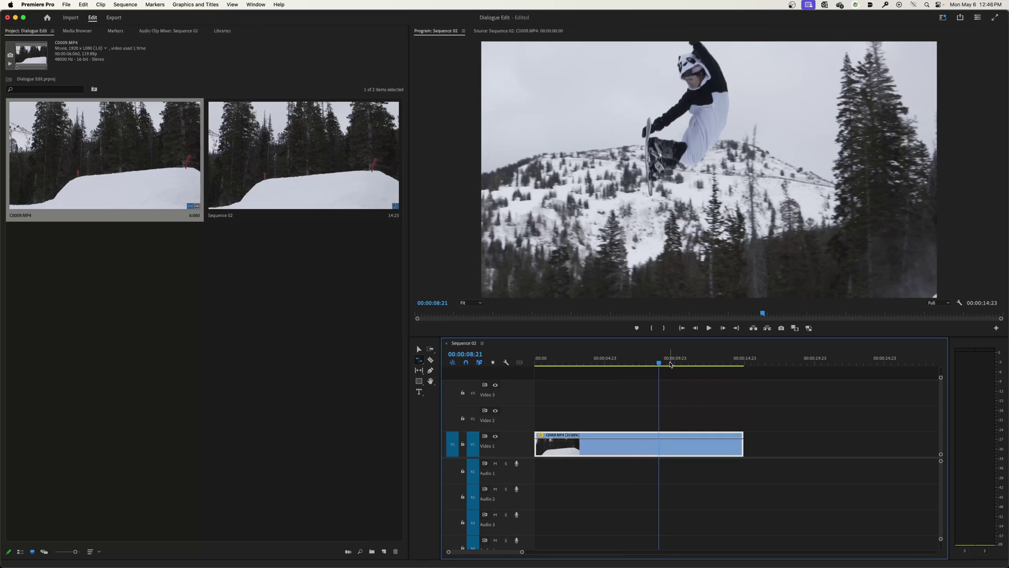
Step: Play back the slowed clip from the start, then undo the speed stretch
key(Home)
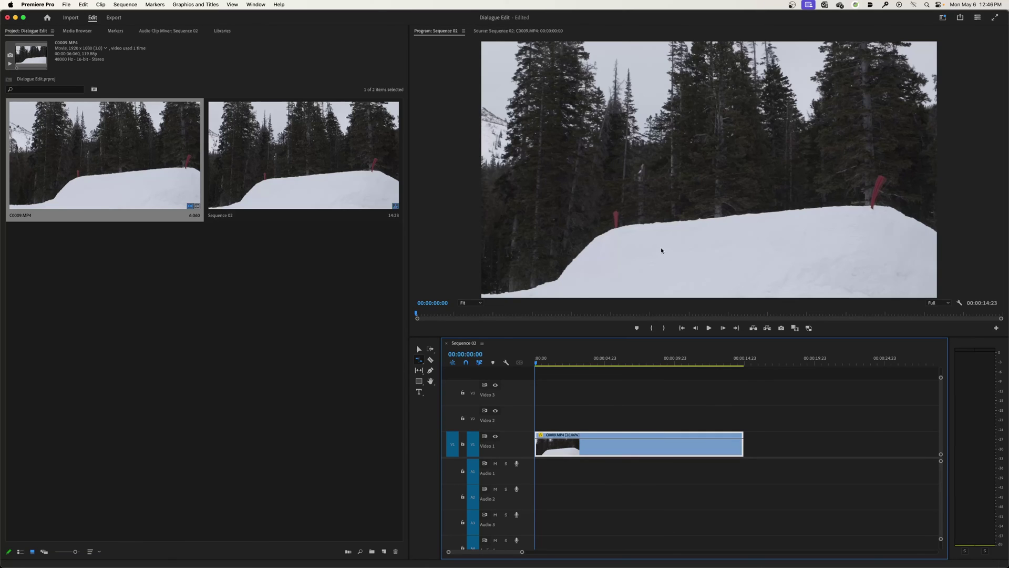
key(space)
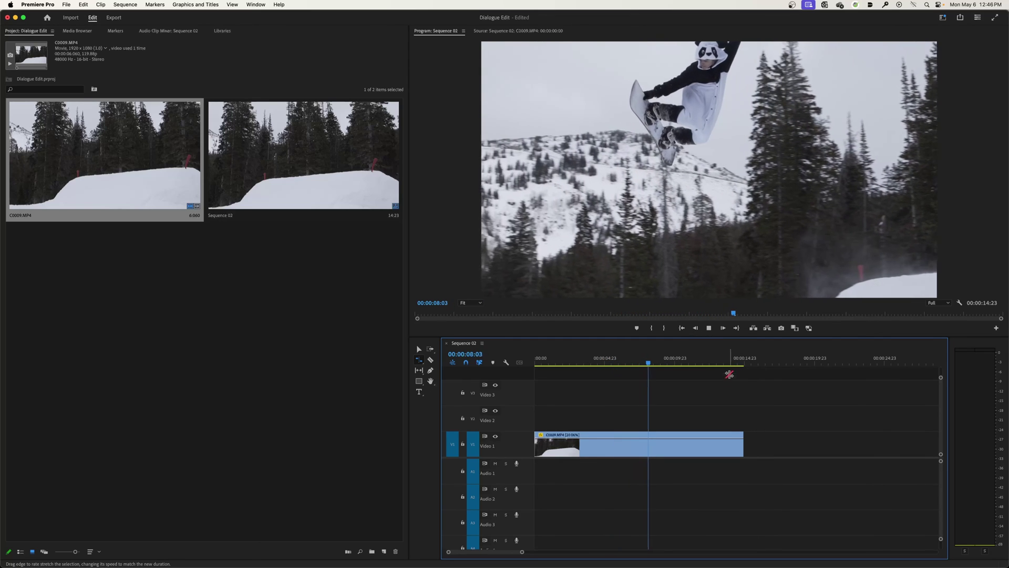
key(space)
key(super+z)
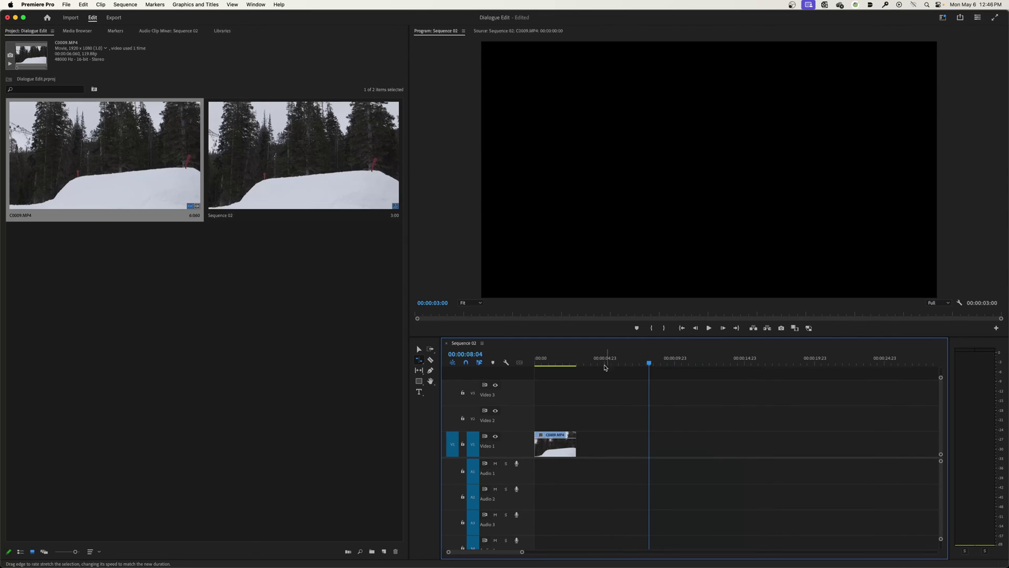
Step: Rate-stretch the clip's end in to the playhead at 00:00:01:17, about 175.6% speed
click(559, 363)
key(backslash)
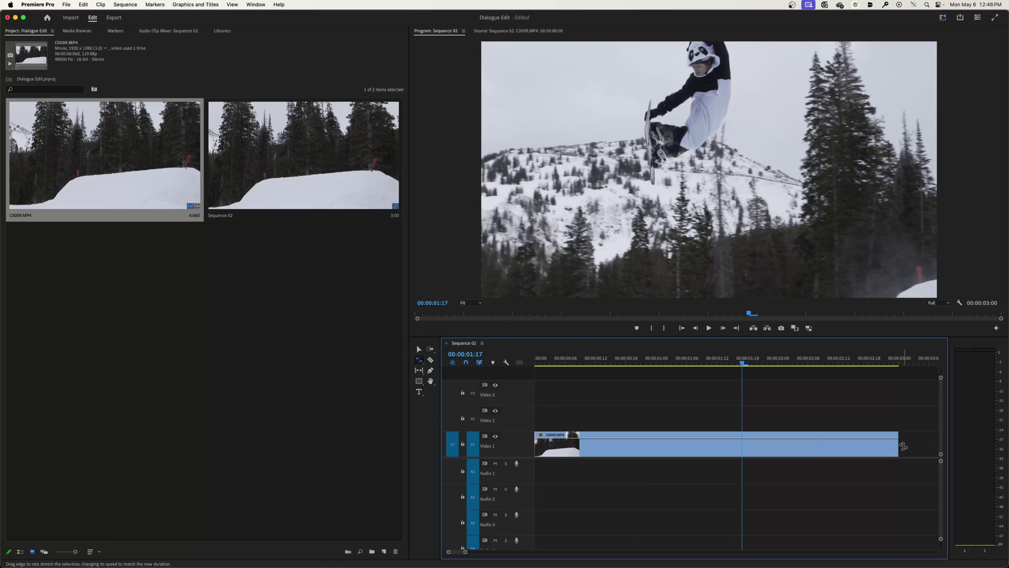
drag(898, 446, 742, 449)
key(j)
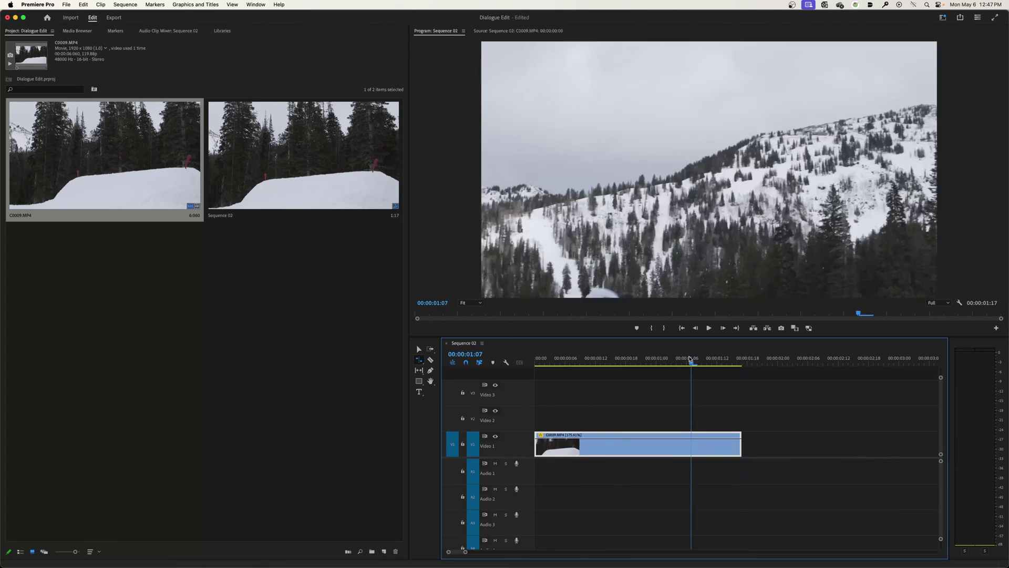
key(space)
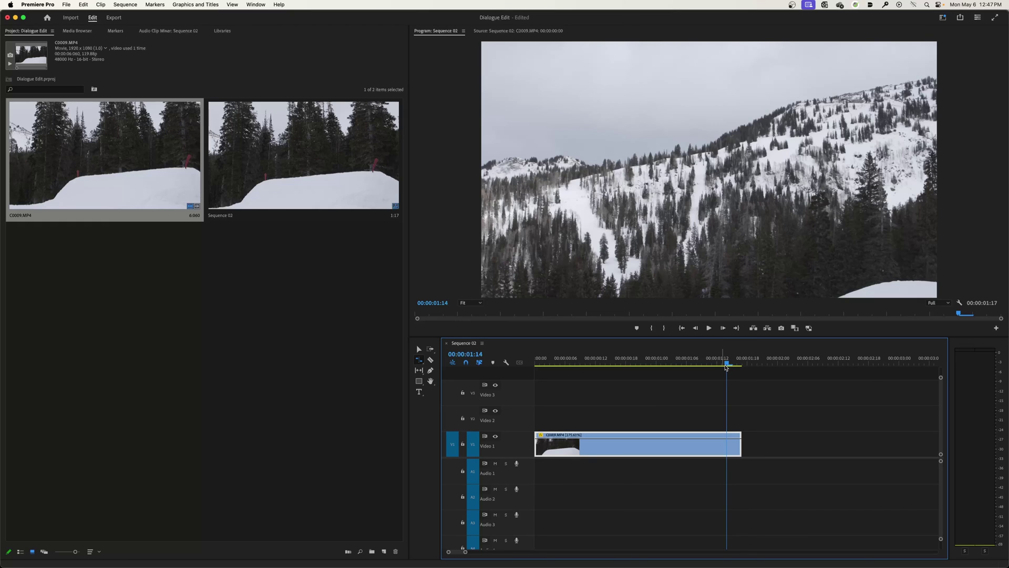
key(v)
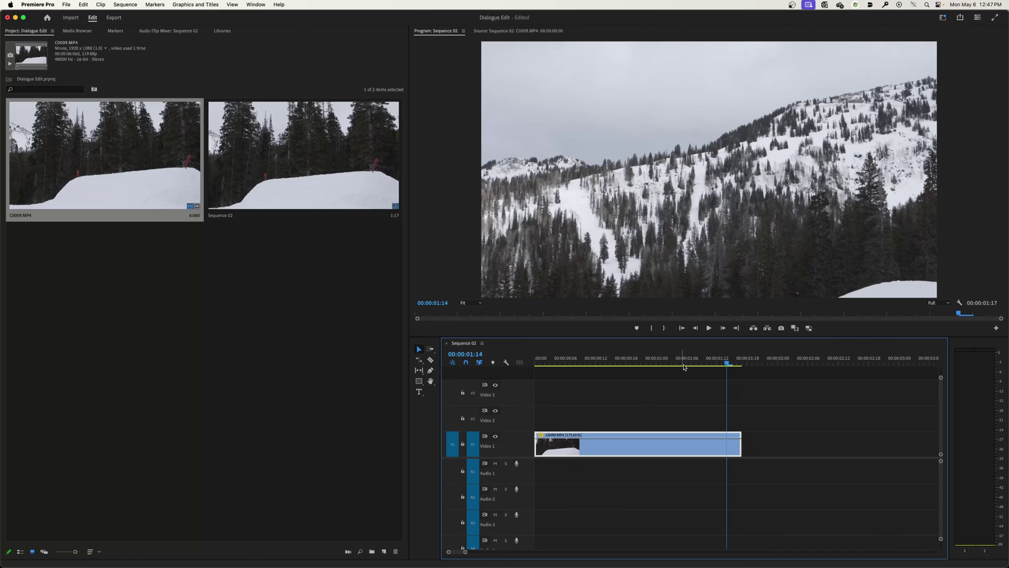
Step: Set C0009.MP4 to 20% speed in Speed/Duration so it runs 15:00, then fit the timeline
right_click(657, 445)
click(703, 403)
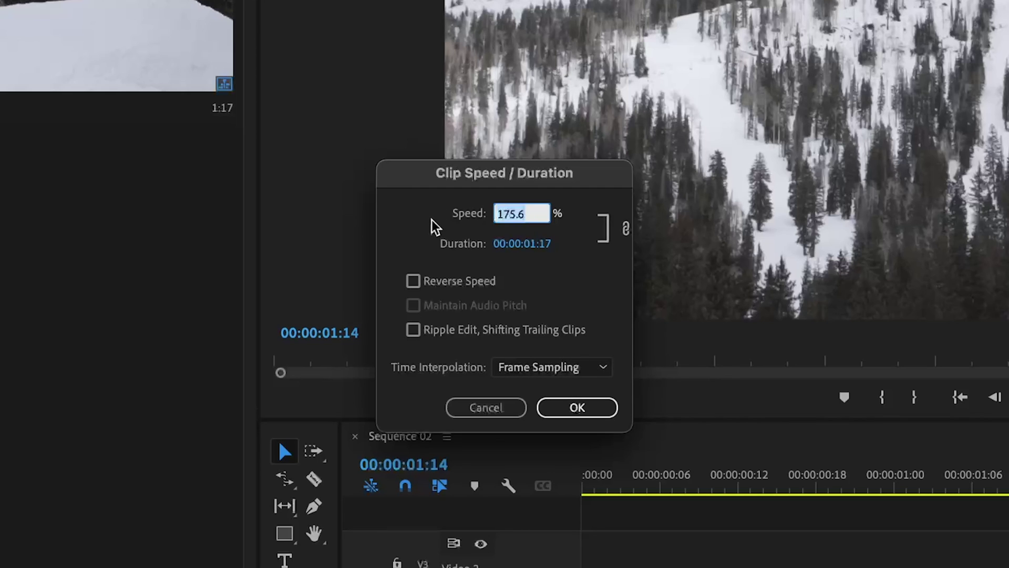
text(20)
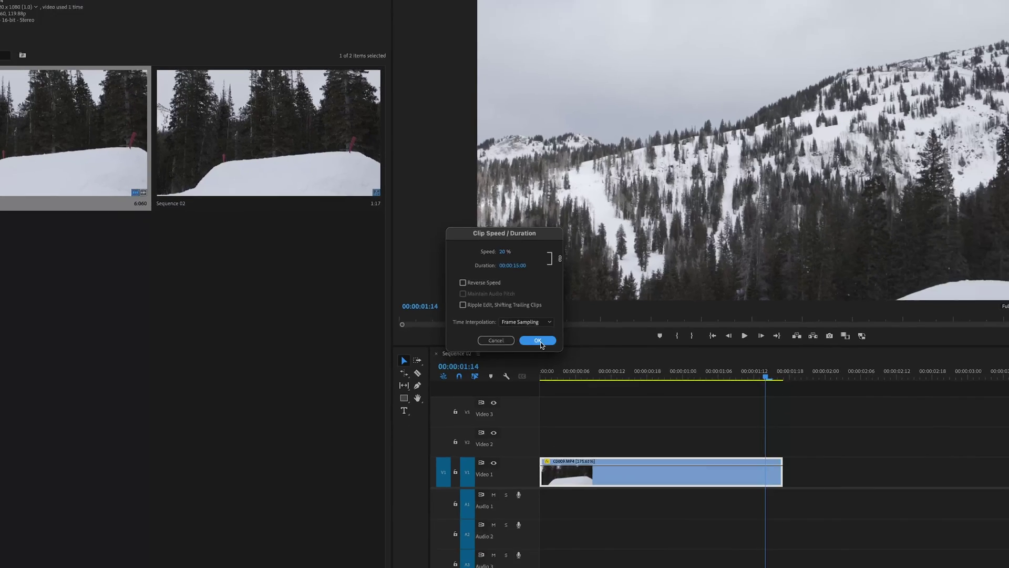
click(553, 365)
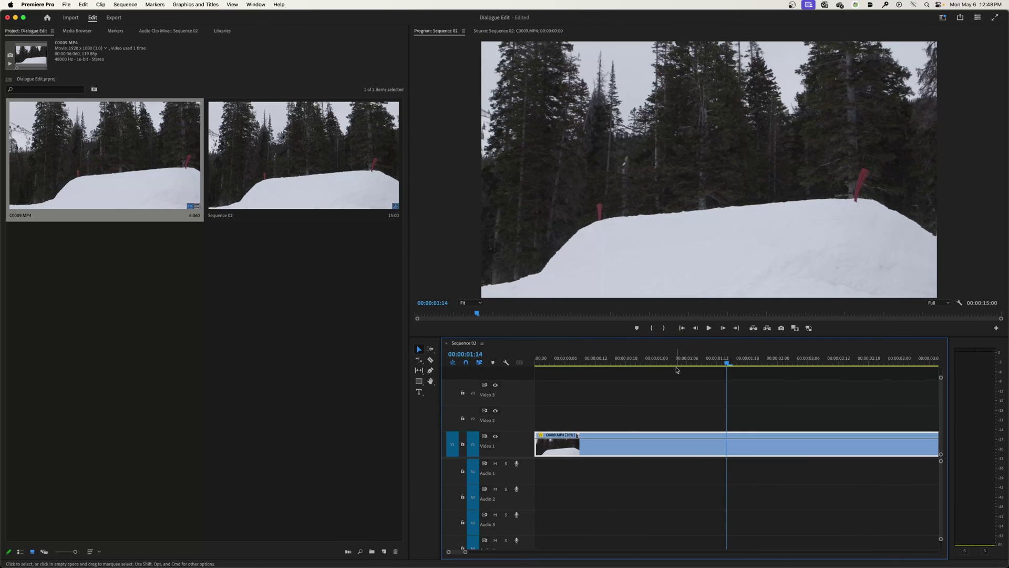
key(backslash)
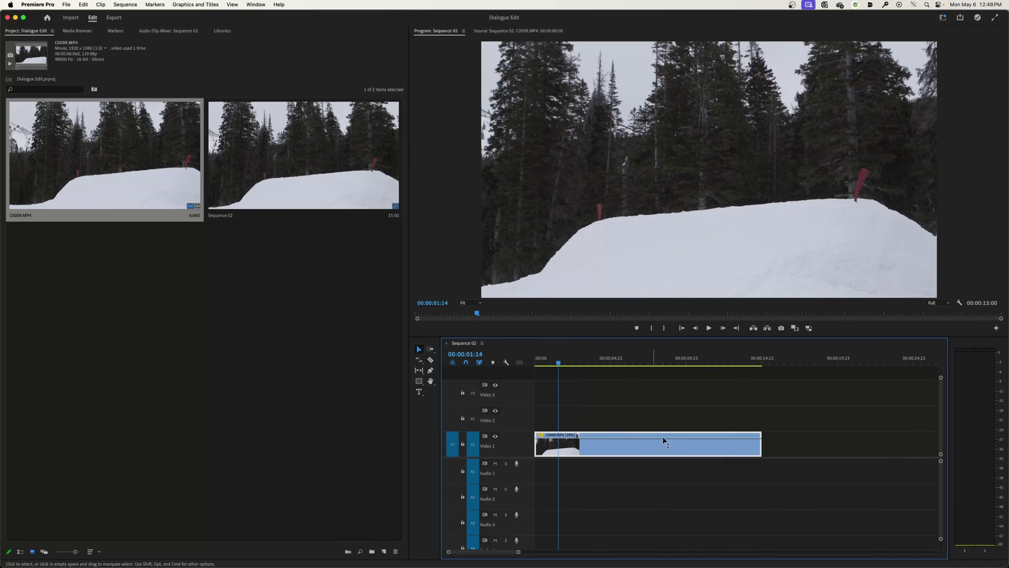